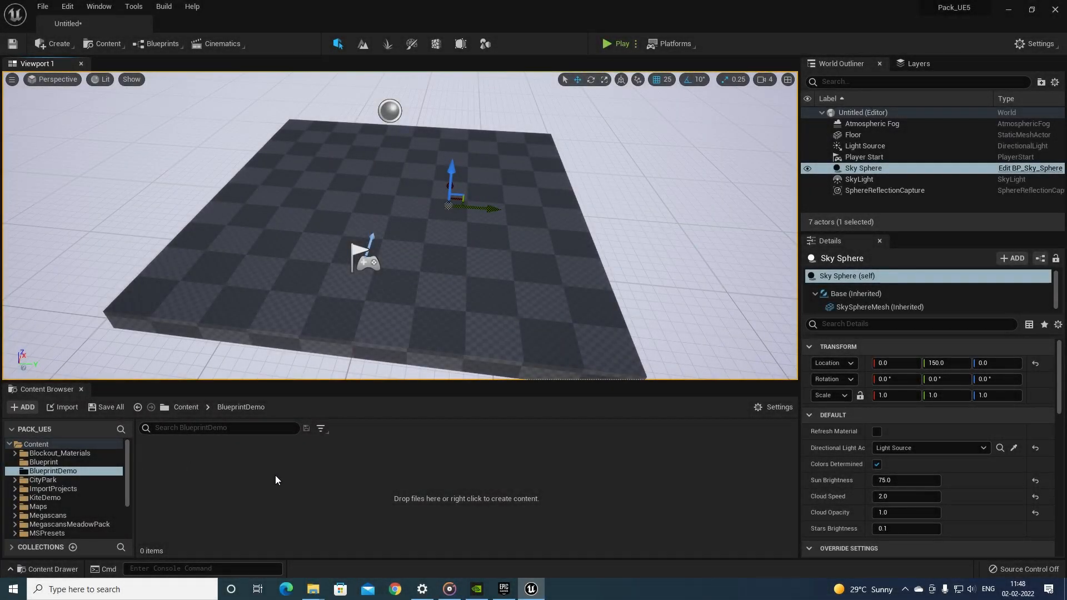
Create a Blueprint Class with Actor as parent in the BlueprintDemo folder and name it BP_MeshSwao01.
{"action": "right_click", "coordinate": [275, 475]}
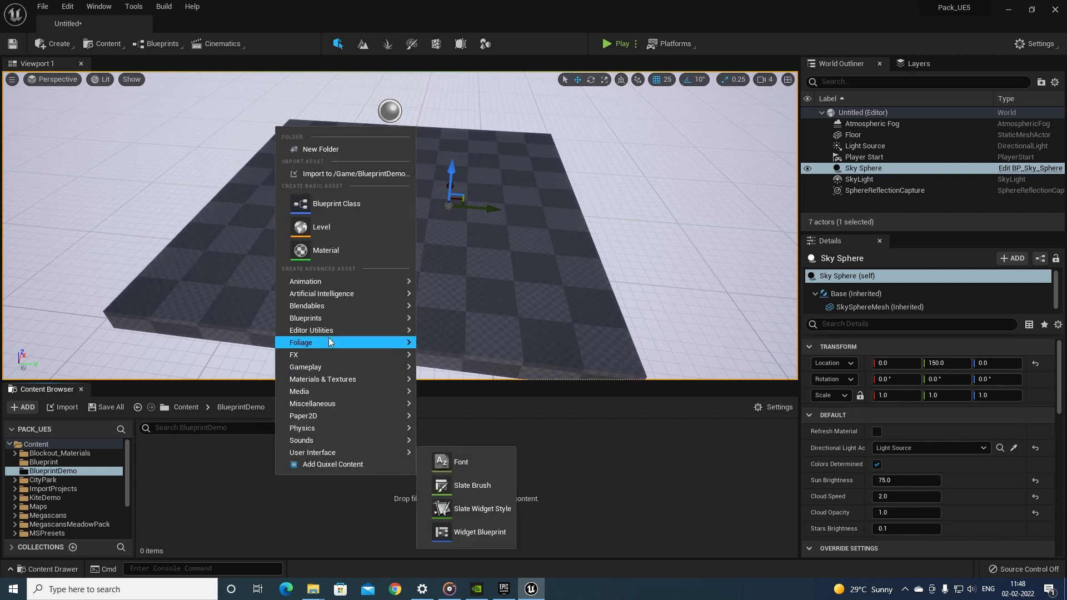
{"action": "mouse_move", "coordinate": [338, 319]}
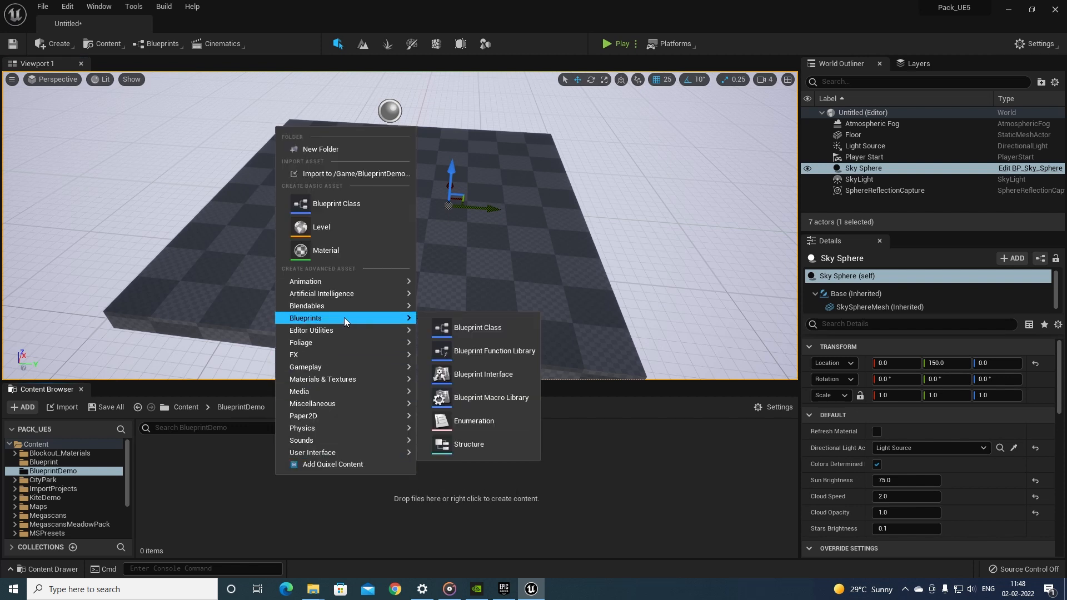
{"action": "left_click", "coordinate": [451, 328]}
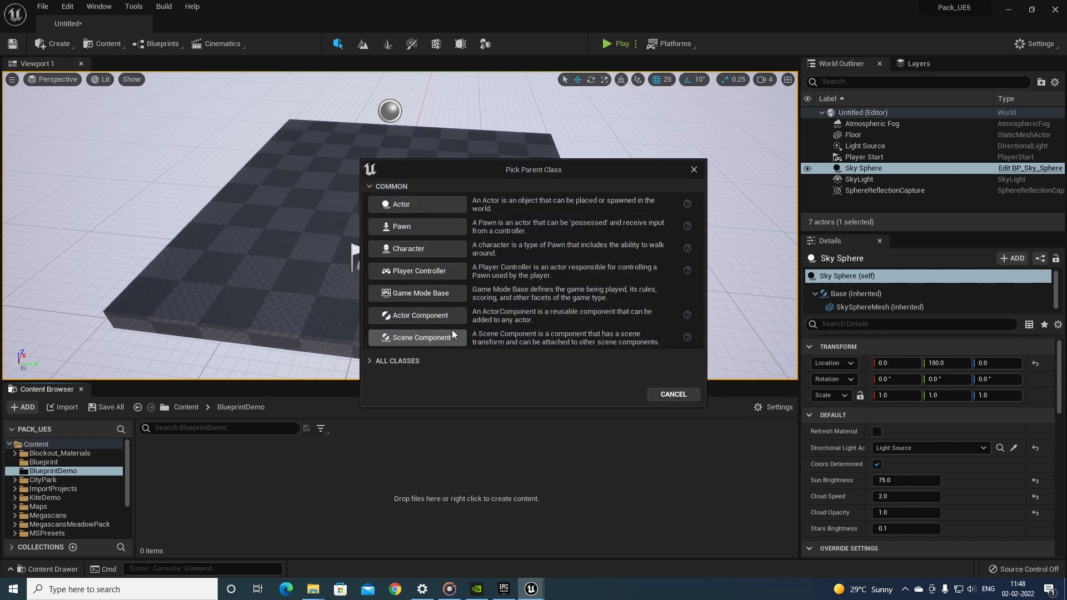
{"action": "left_click", "coordinate": [411, 206]}
{"action": "type", "text": "B"}
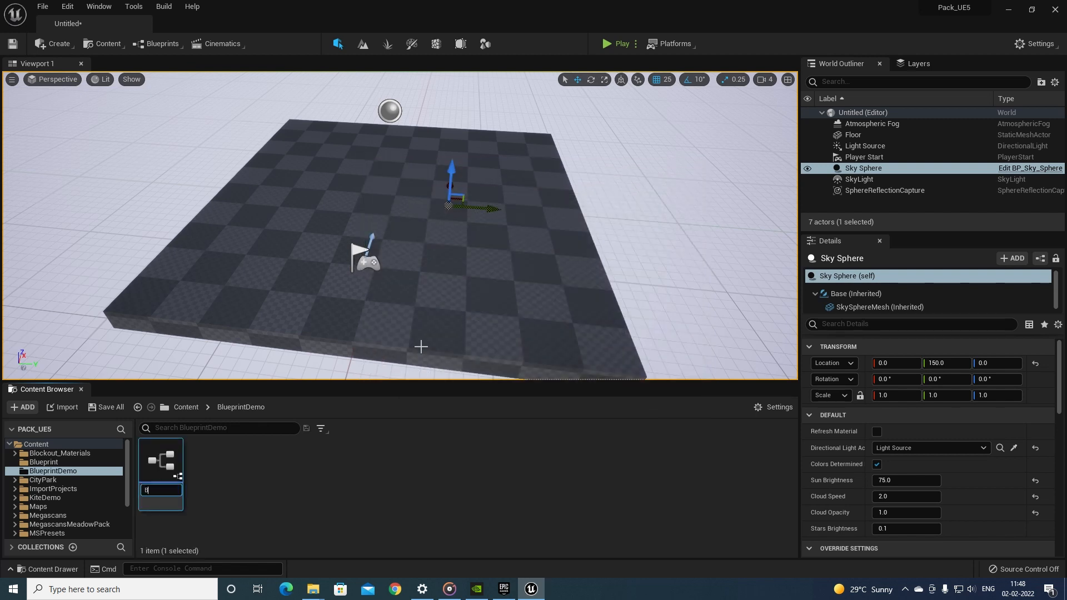
{"action": "type", "text": "P_MeshSwap"}
{"action": "type", "text": "01"}
{"action": "key", "text": "Return"}
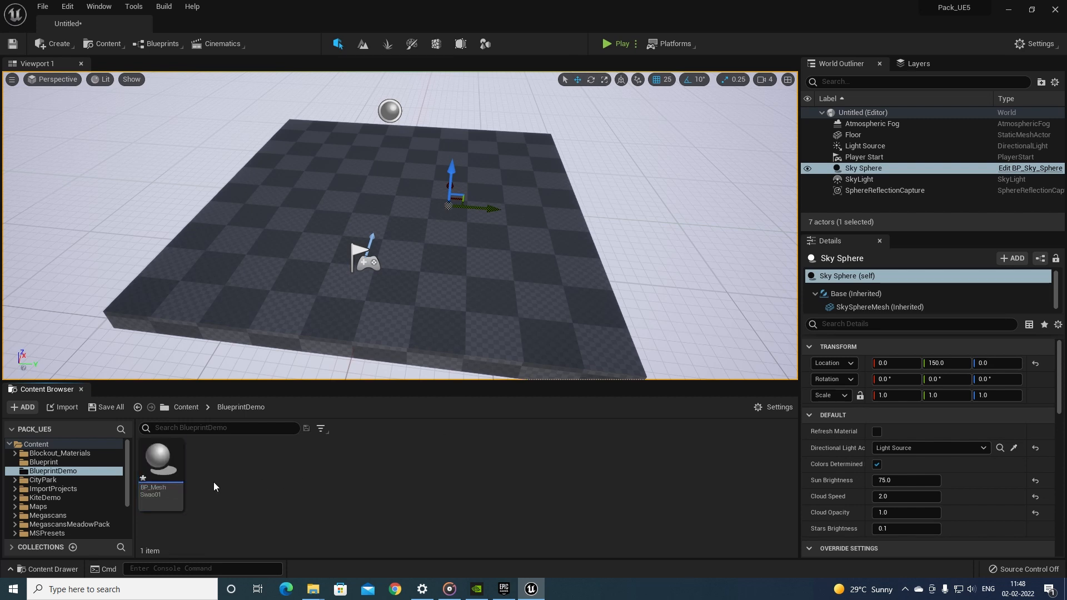
Open BP_MeshSwao01 for editing and add a Scene component that replaces DefaultSceneRoot as the root.
{"action": "double_click", "coordinate": [161, 464]}
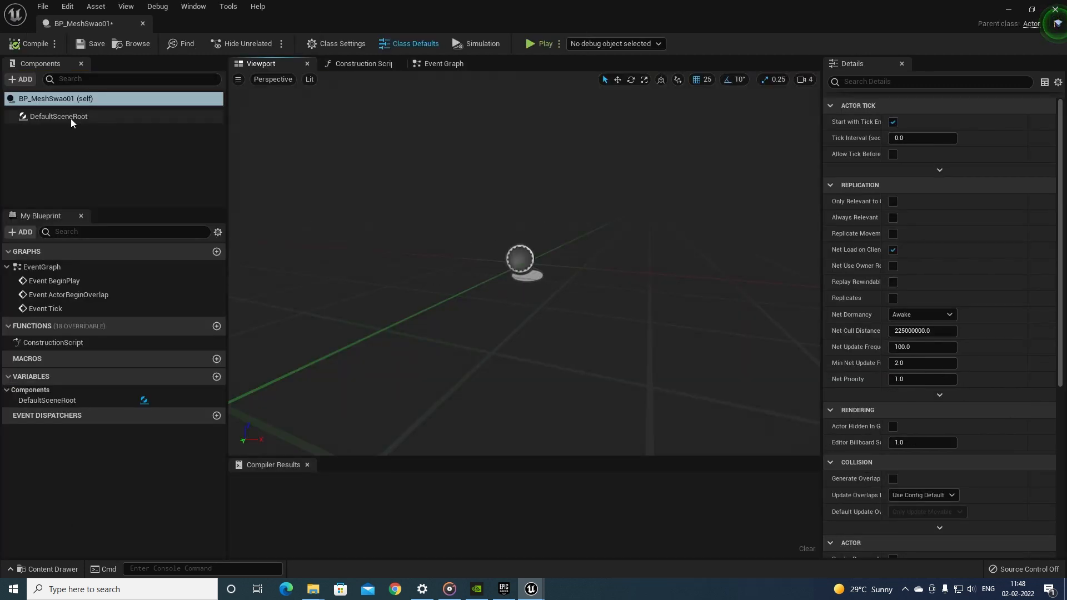
{"action": "left_click", "coordinate": [21, 79]}
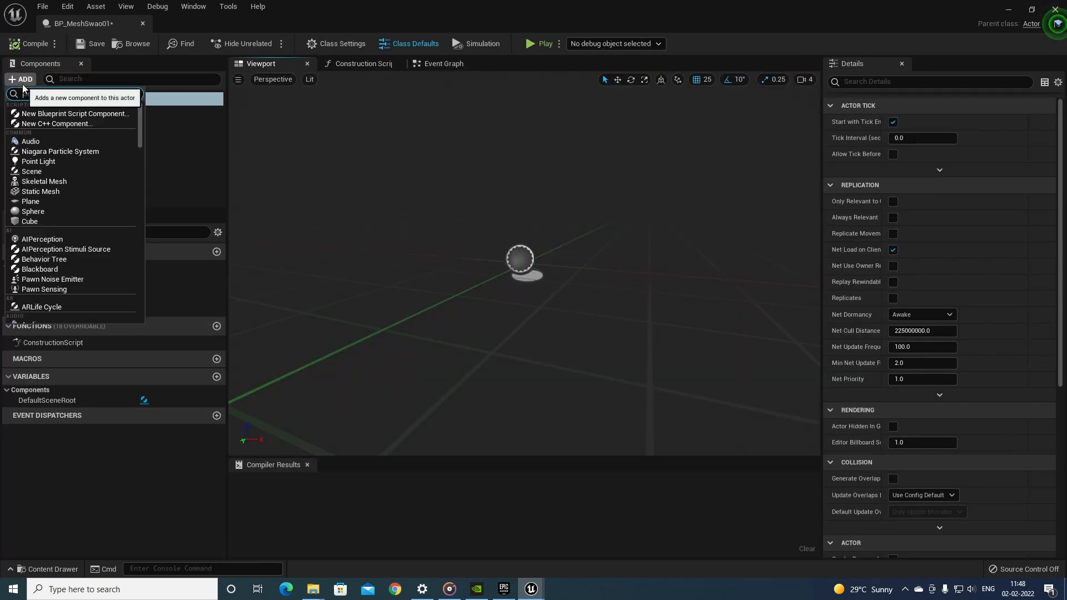
{"action": "type", "text": "scen"}
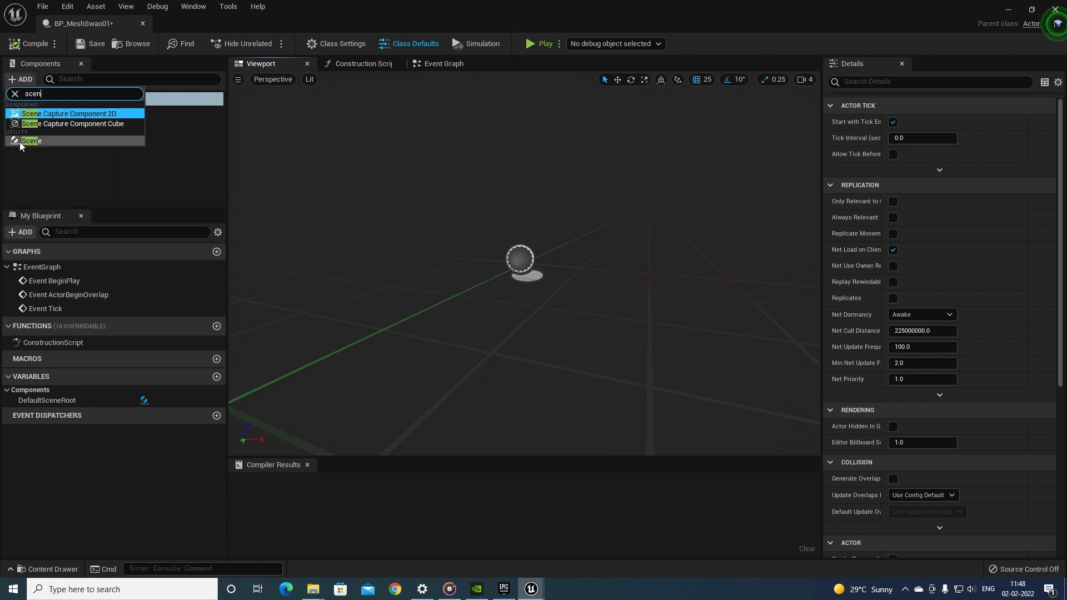
{"action": "left_click", "coordinate": [32, 140]}
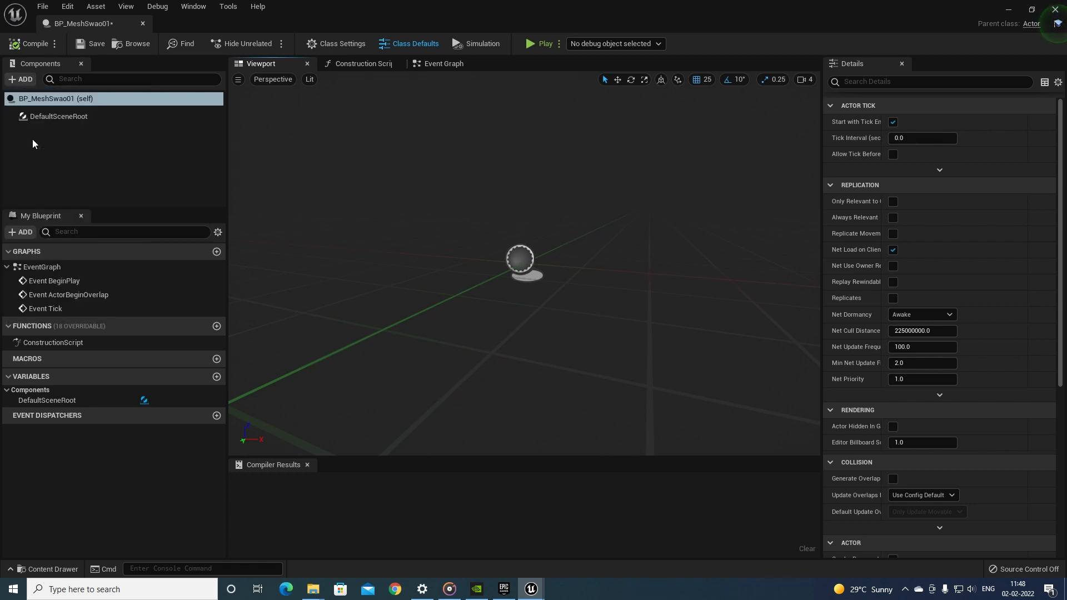
{"action": "left_click", "coordinate": [72, 174]}
{"action": "left_click_drag", "start_coordinate": [46, 132], "coordinate": [45, 116]}
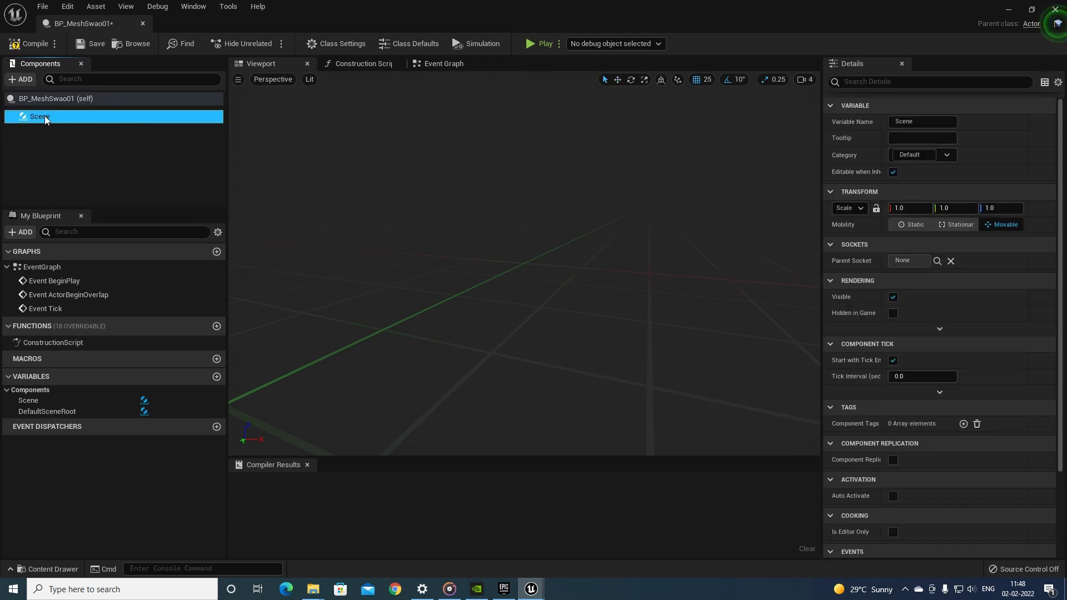
{"action": "left_click", "coordinate": [65, 142]}
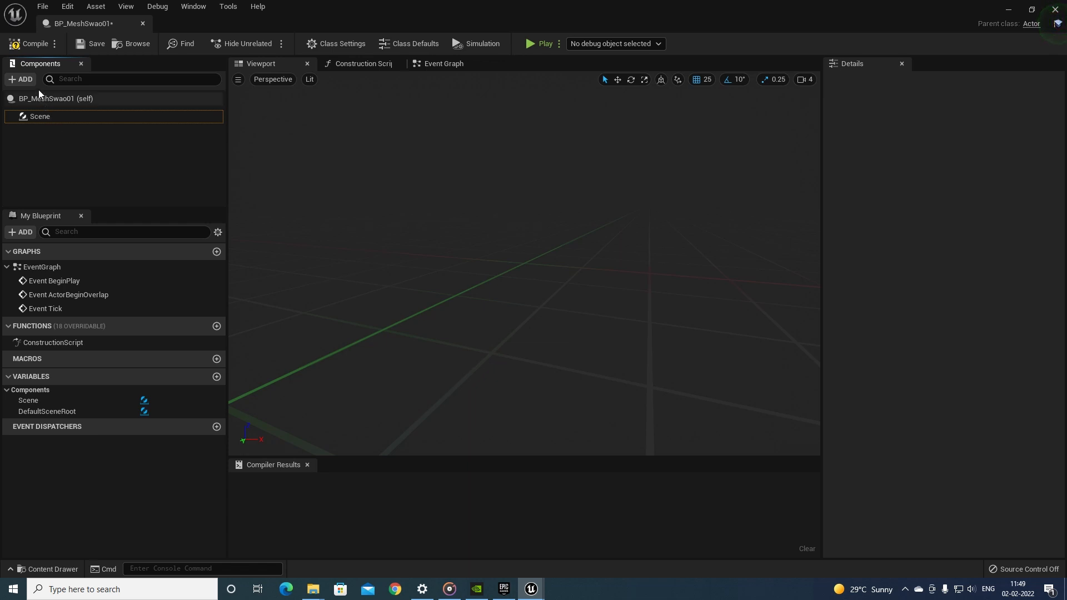
Add a Static Mesh component under Scene and name it Existing Mesh.
{"action": "left_click", "coordinate": [25, 79]}
{"action": "type", "text": "stat"}
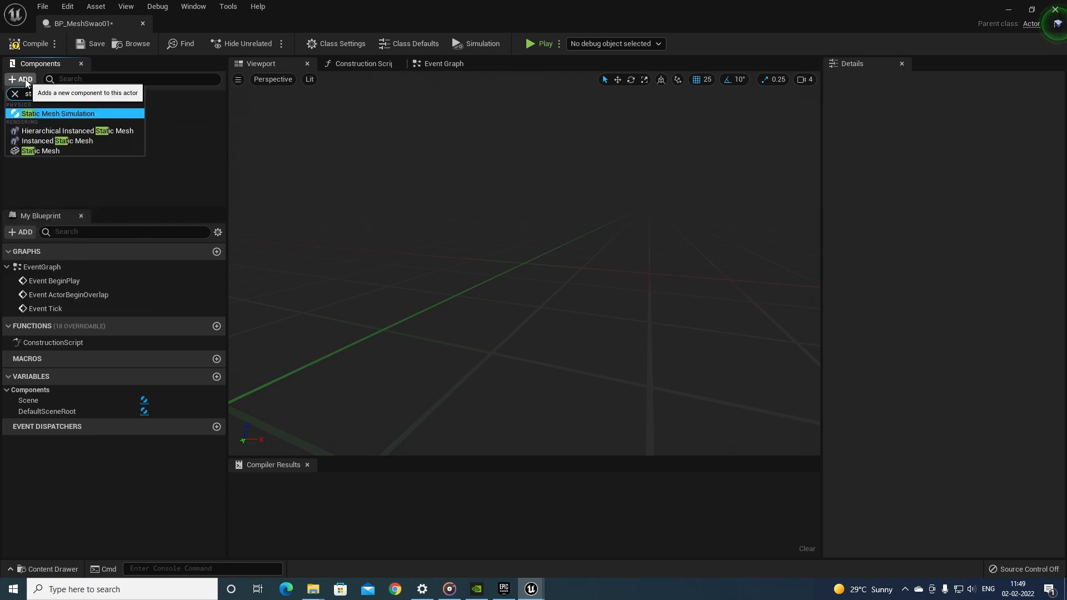
{"action": "left_click", "coordinate": [46, 150]}
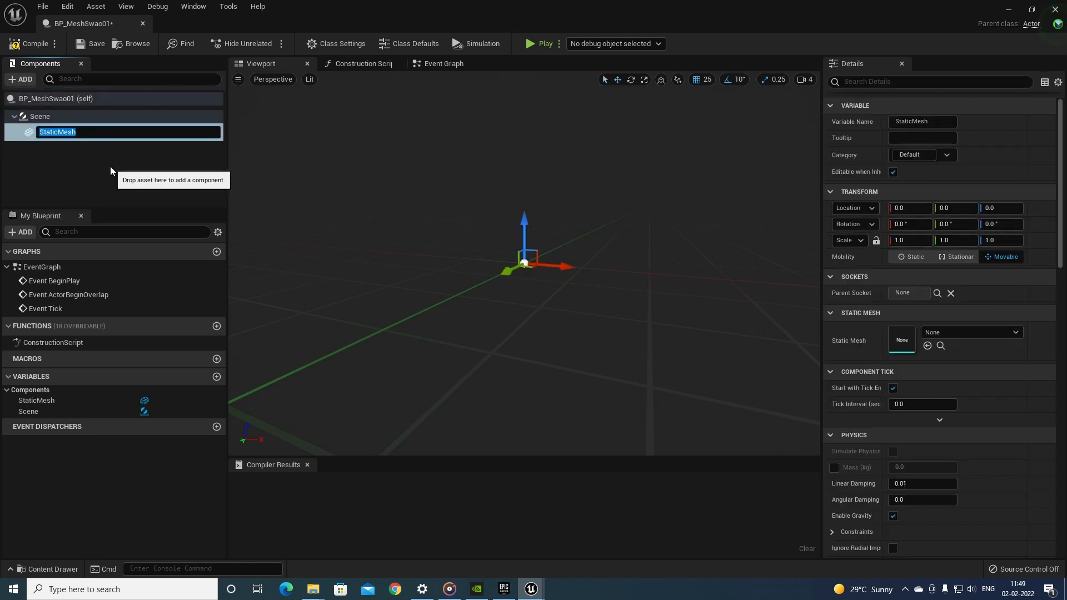
{"action": "type", "text": "Existing Mesh"}
{"action": "key", "text": "Return"}
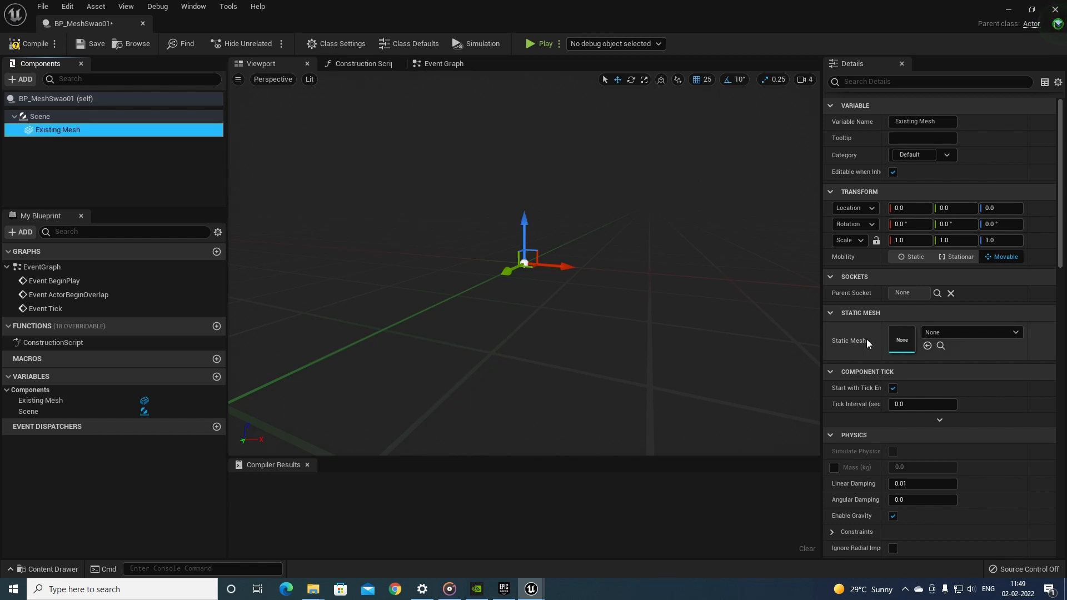
Assign the SM_Elm03 static mesh to the Existing Mesh component.
{"action": "left_click", "coordinate": [937, 332]}
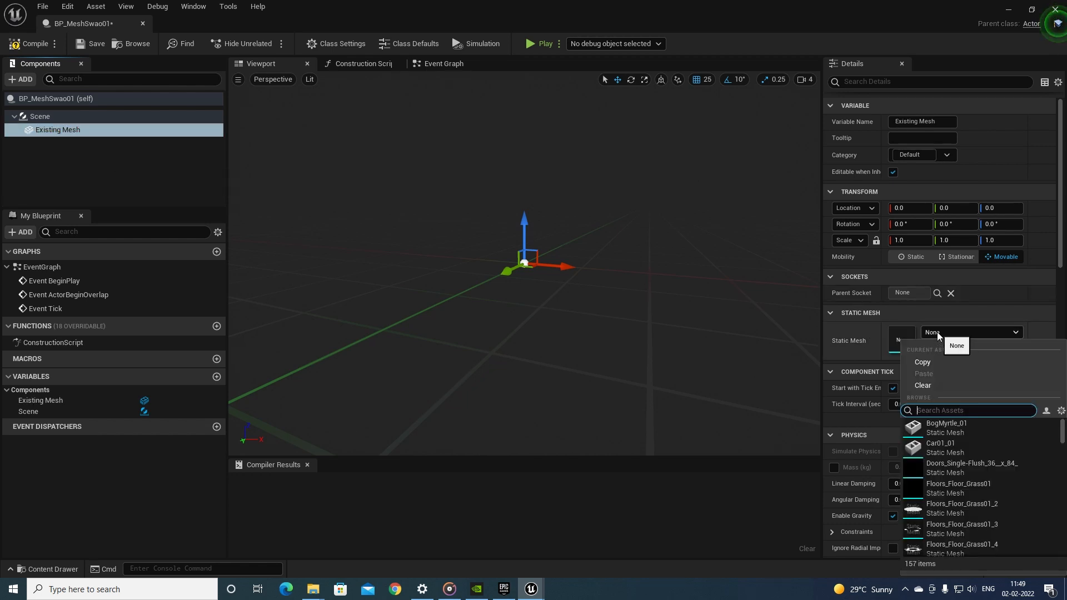
{"action": "type", "text": "SM"}
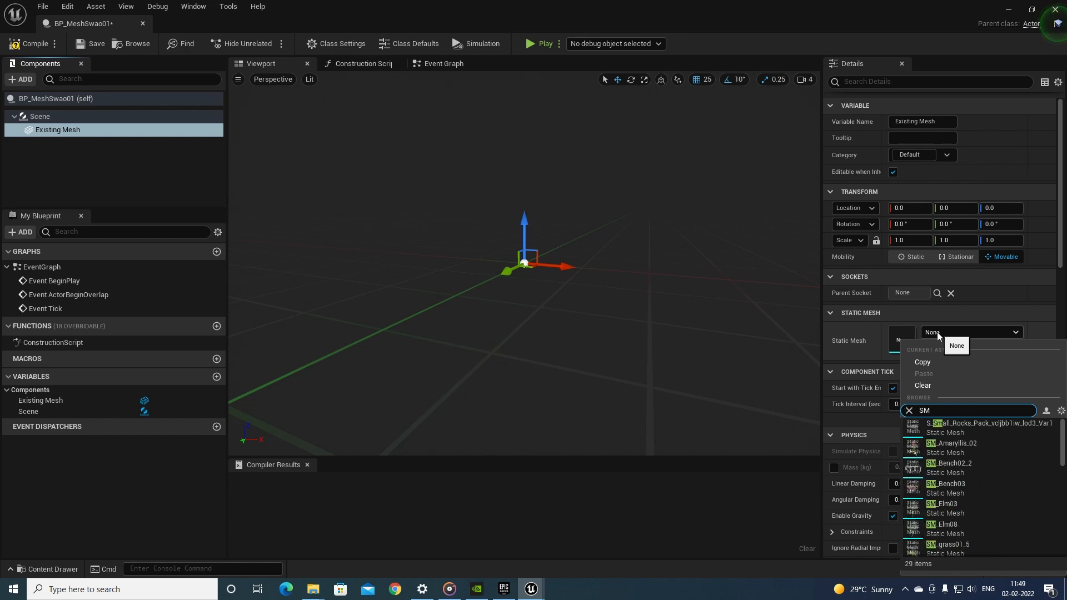
{"action": "type", "text": " em"}
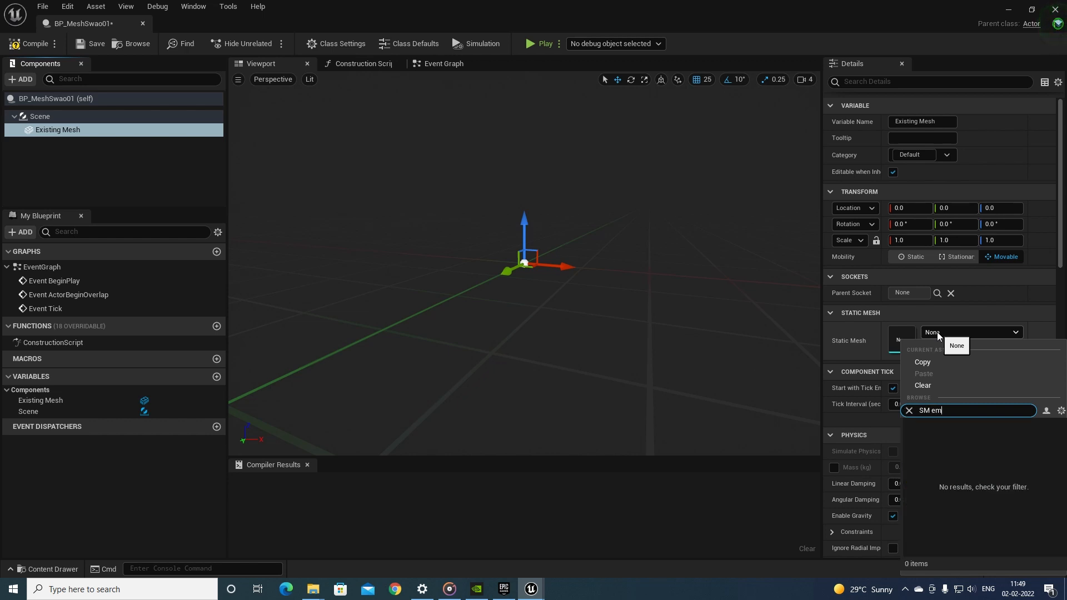
{"action": "key", "text": "BackSpace"}
{"action": "type", "text": "l"}
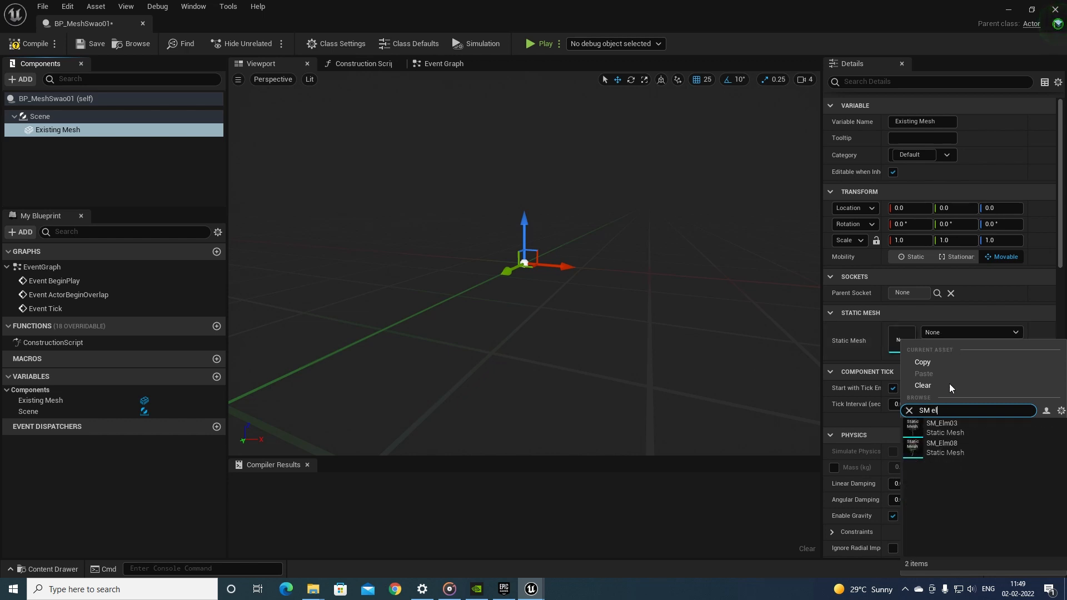
{"action": "left_click", "coordinate": [957, 429]}
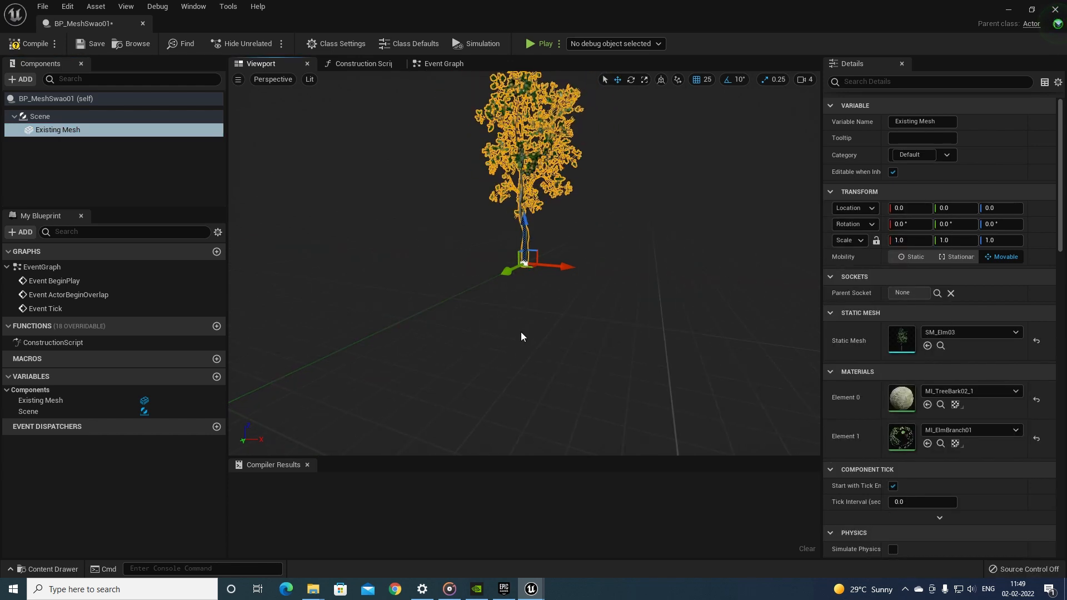
Add a Text Render component named User Text under Existing Mesh, moved to Y 200 and rotated about 90° around Z.
{"action": "left_click", "coordinate": [31, 81]}
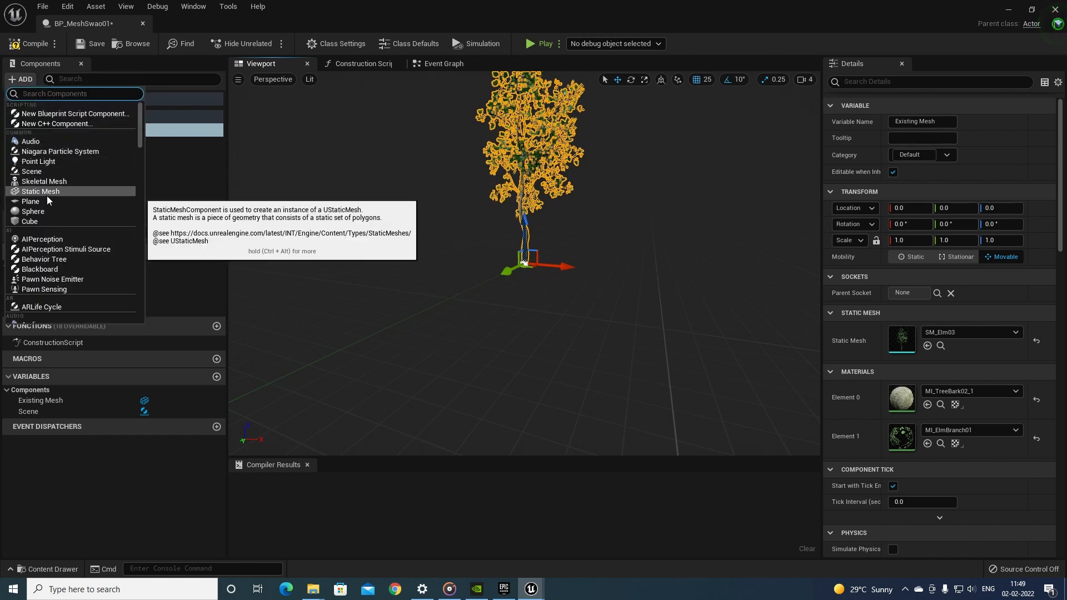
{"action": "type", "text": "tex"}
{"action": "left_click", "coordinate": [50, 113]}
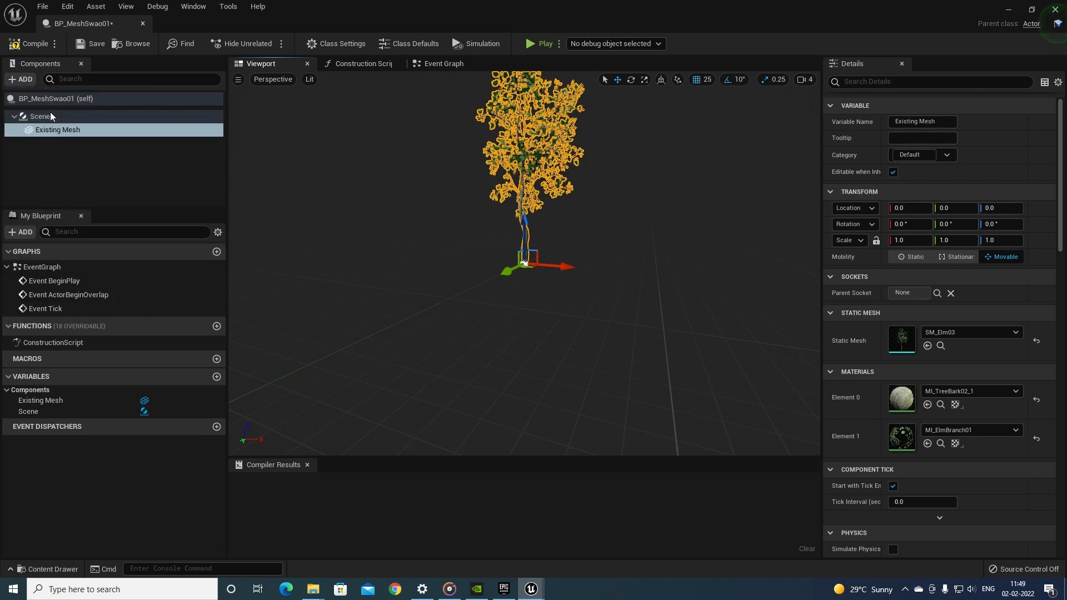
{"action": "type", "text": "User Text"}
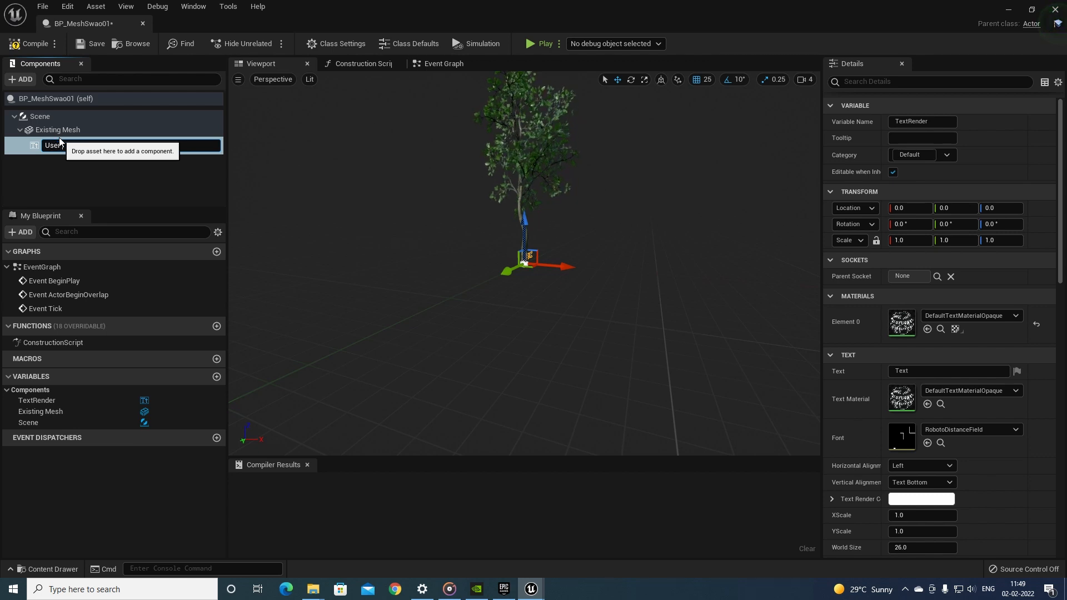
{"action": "key", "text": "Return"}
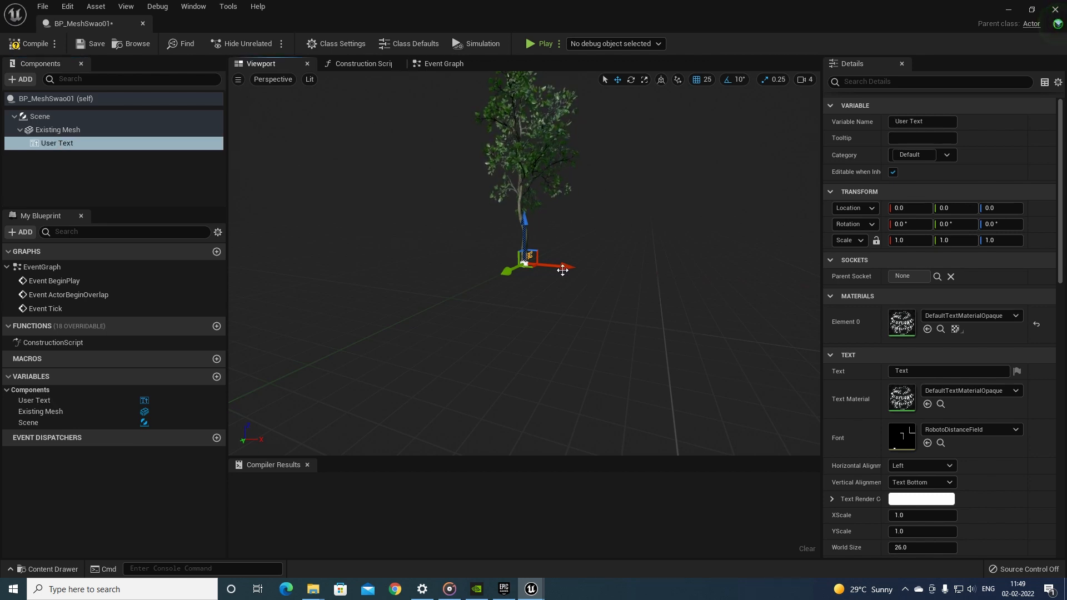
{"action": "left_click_drag", "start_coordinate": [506, 270], "coordinate": [486, 312]}
{"action": "key", "text": "e"}
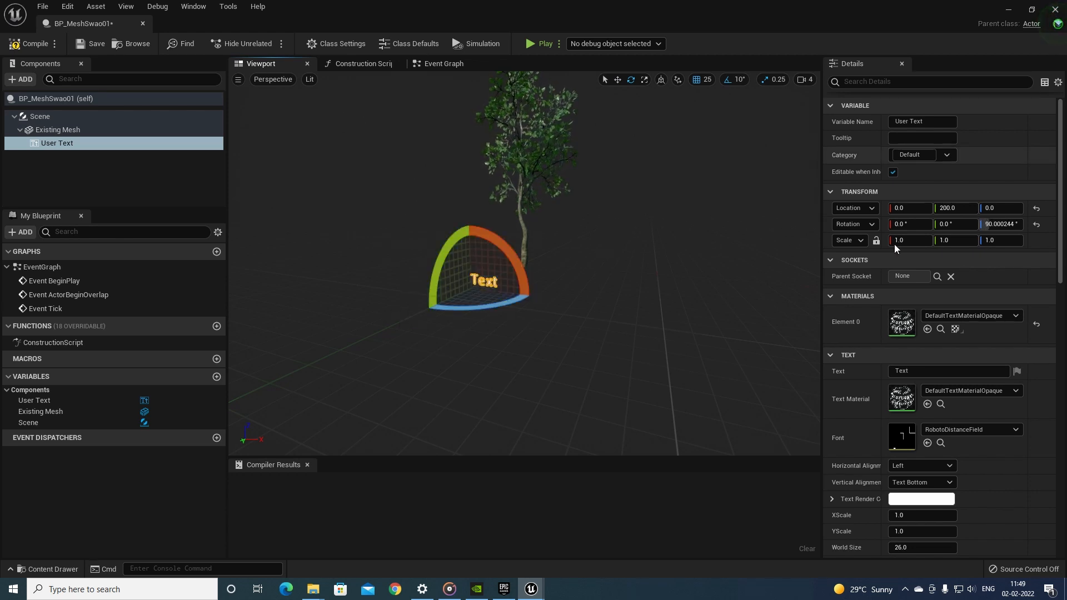
Set the User Text component's text to "Press F" and compile the blueprint.
{"action": "left_click", "coordinate": [924, 373]}
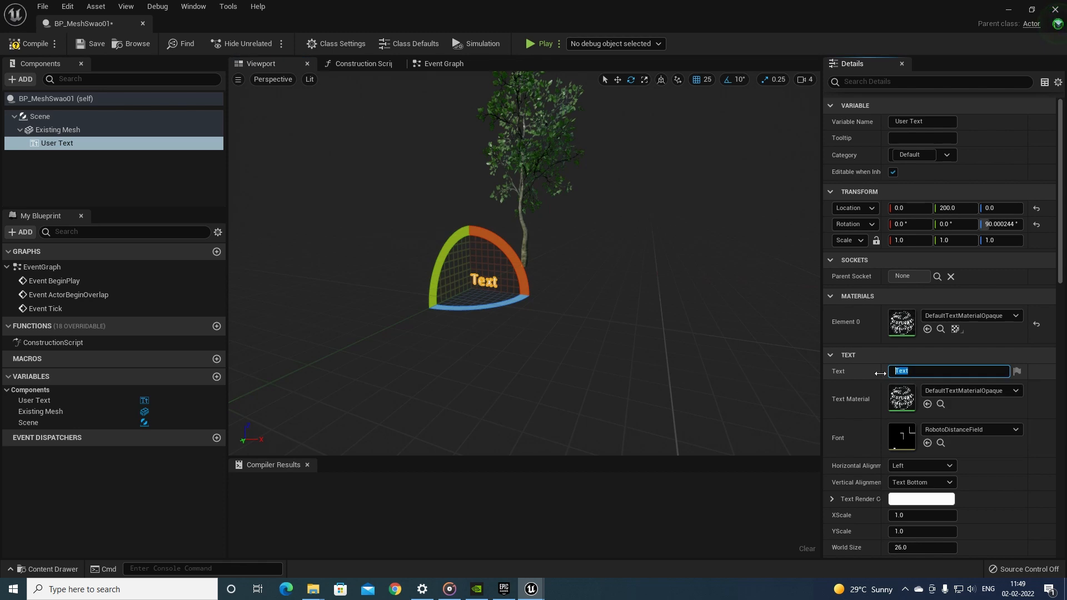
{"action": "type", "text": "Press "}
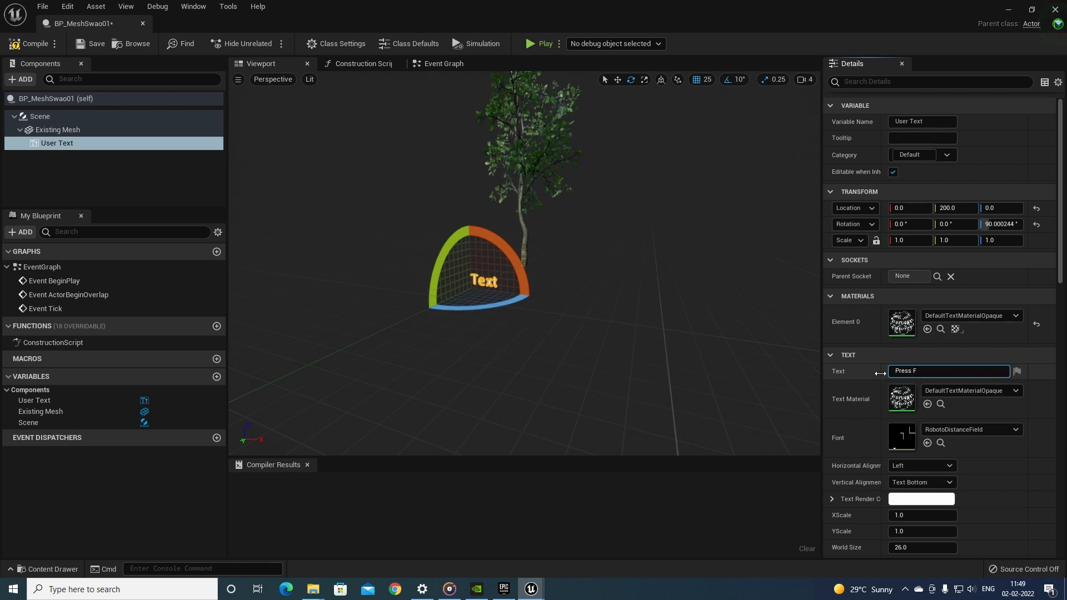
{"action": "type", "text": "F"}
{"action": "left_click", "coordinate": [664, 393]}
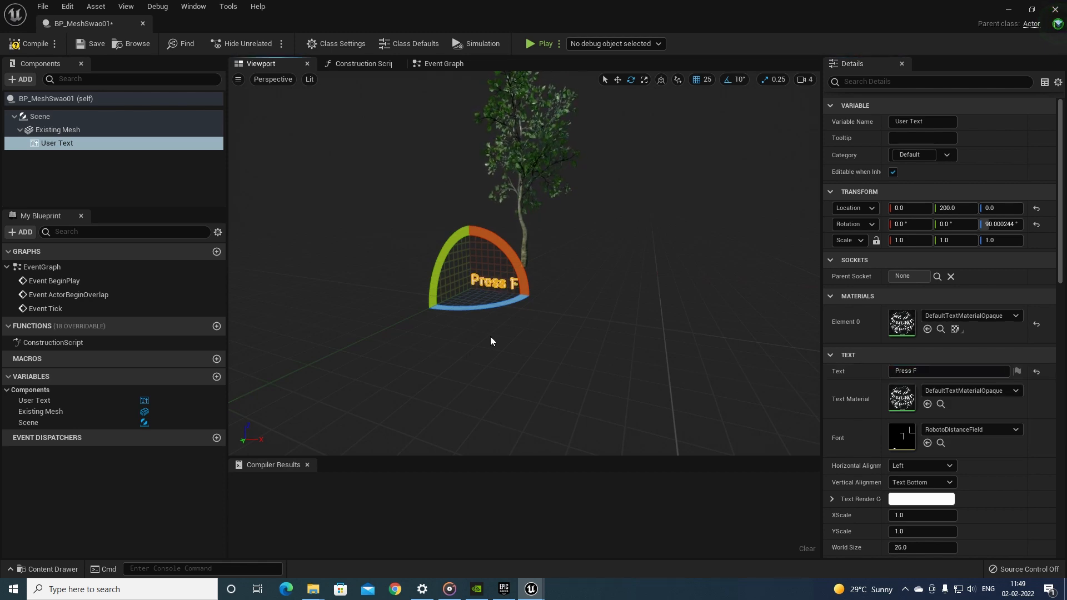
{"action": "left_click", "coordinate": [33, 44]}
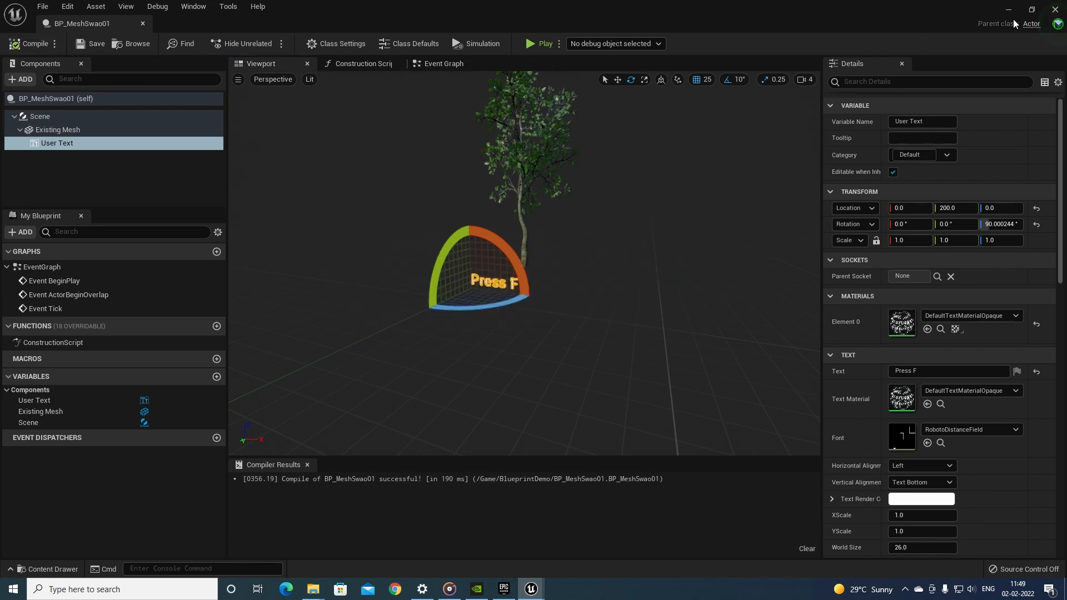
Add a Box Collision component under User Text.
{"action": "left_click", "coordinate": [20, 80]}
{"action": "type", "text": "bp"}
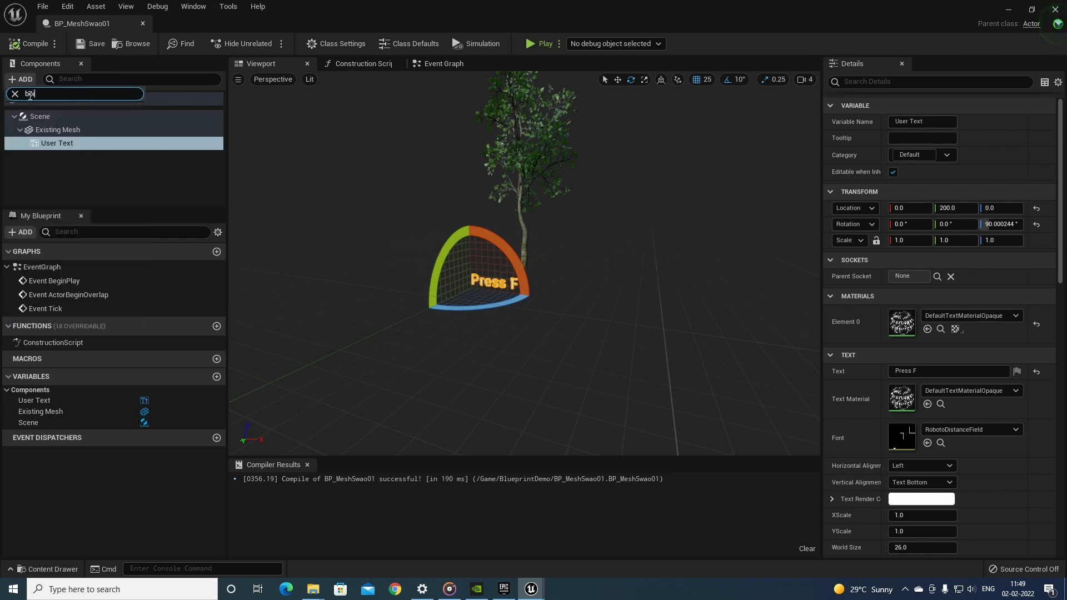
{"action": "key", "text": "BackSpace"}
{"action": "type", "text": "ox"}
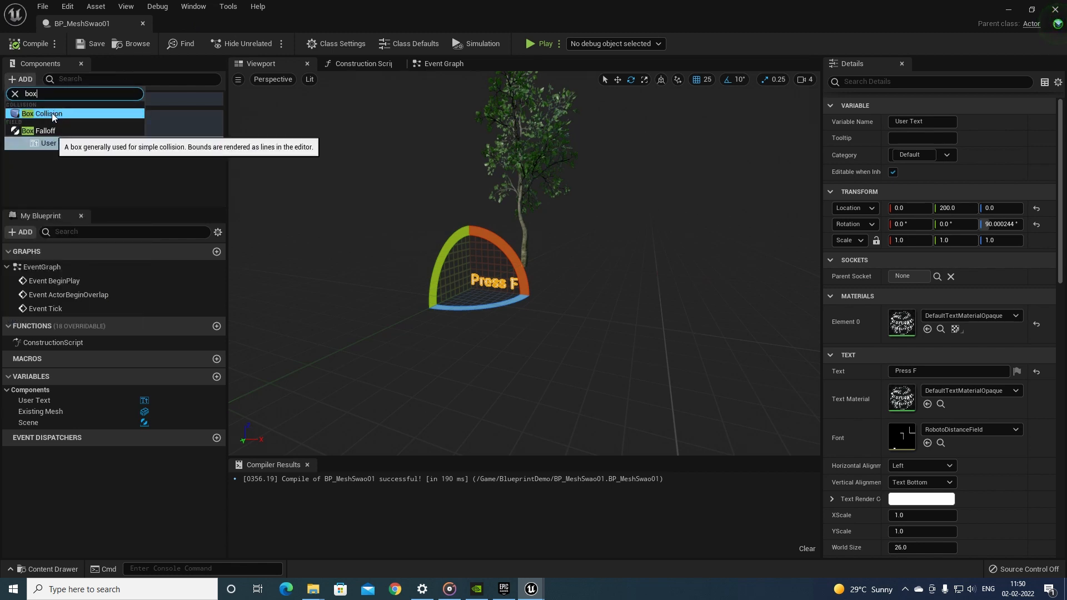
{"action": "left_click", "coordinate": [52, 112]}
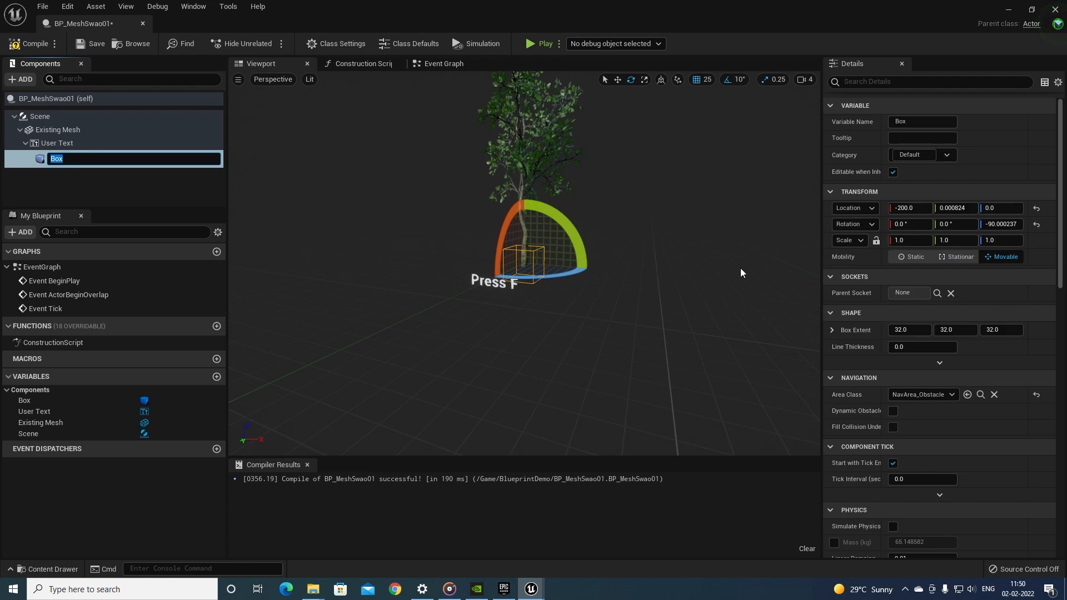
Set the Box component's scale to 15 in X, 15 in Y and 10 in Z.
{"action": "left_click", "coordinate": [910, 242]}
{"action": "type", "text": "15"}
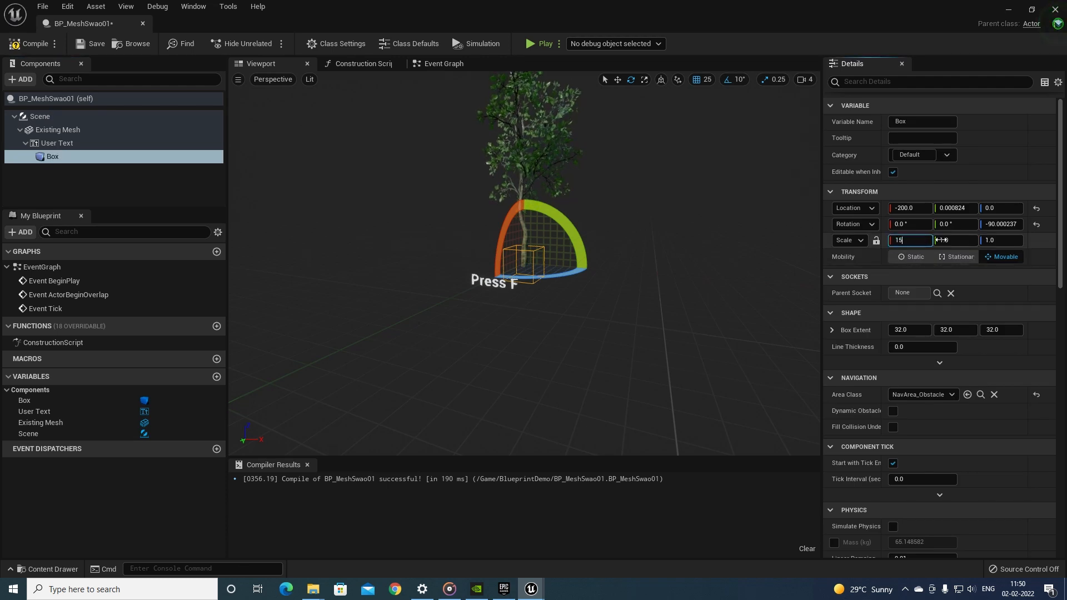
{"action": "key", "text": "Tab"}
{"action": "type", "text": "15"}
{"action": "left_click", "coordinate": [998, 241]}
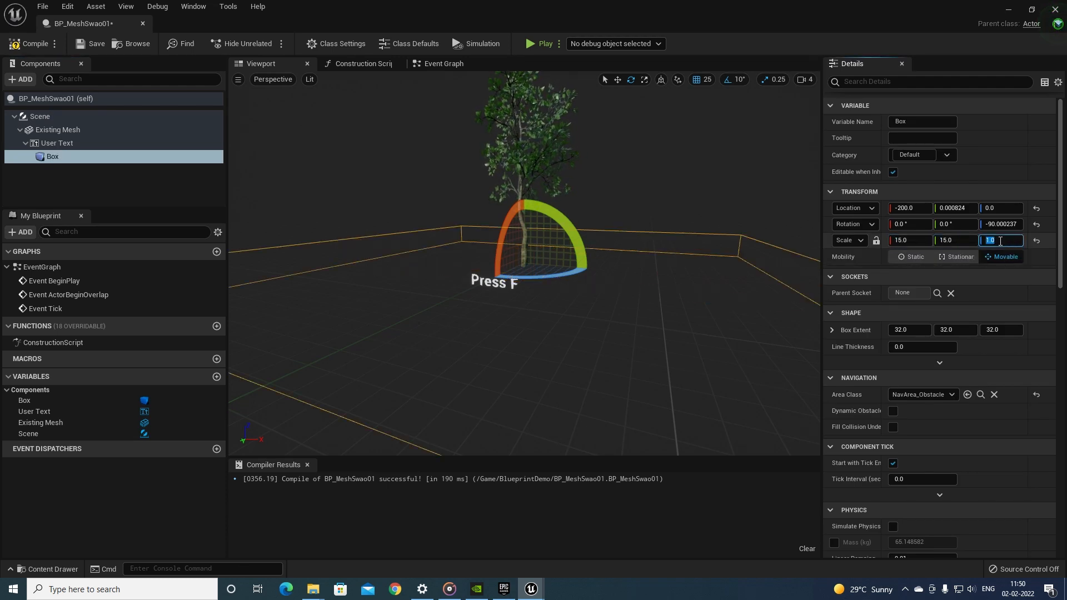
{"action": "type", "text": "5"}
{"action": "key", "text": "Return"}
{"action": "type", "text": "10"}
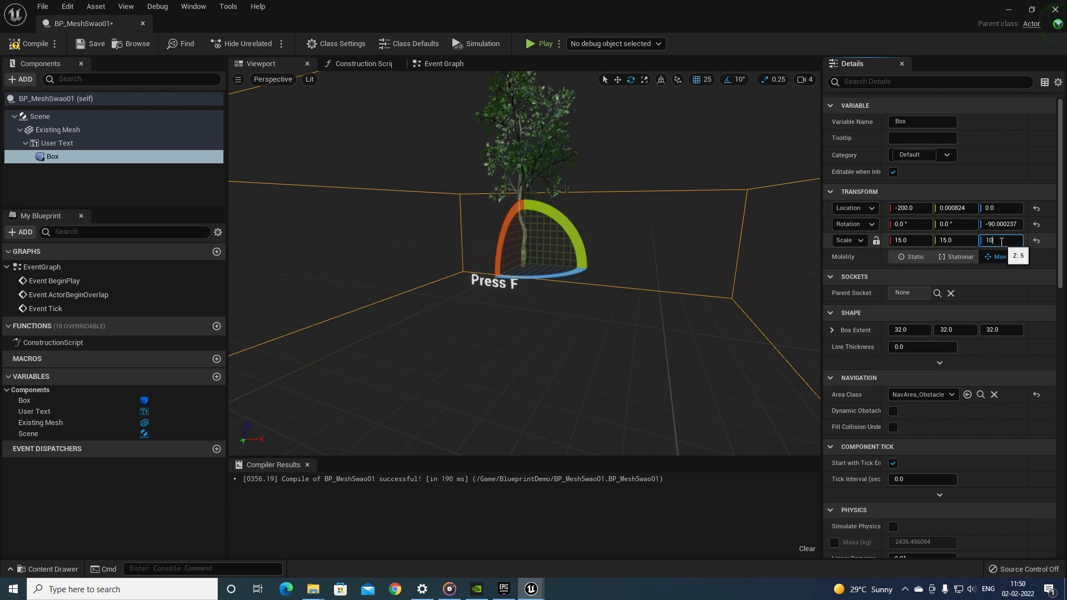
{"action": "key", "text": "Return"}
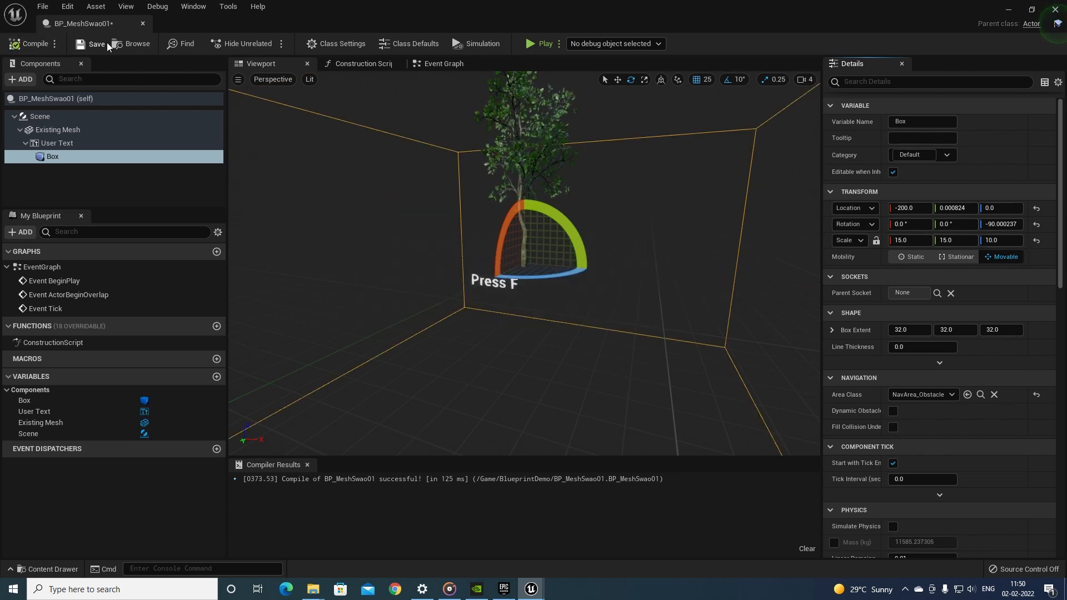
Place the BP_MeshSwao01 blueprint in the level at X 225, Y 0, Z 25 and rotate it about 90° around Z.
{"action": "left_click", "coordinate": [1008, 9]}
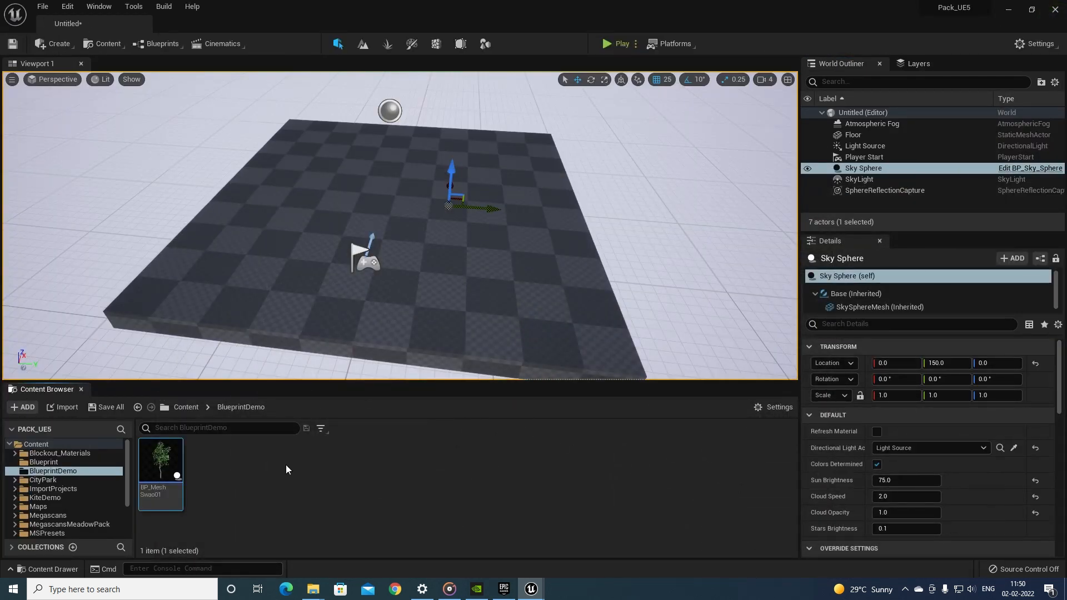
{"action": "left_click_drag", "start_coordinate": [161, 461], "coordinate": [406, 157]}
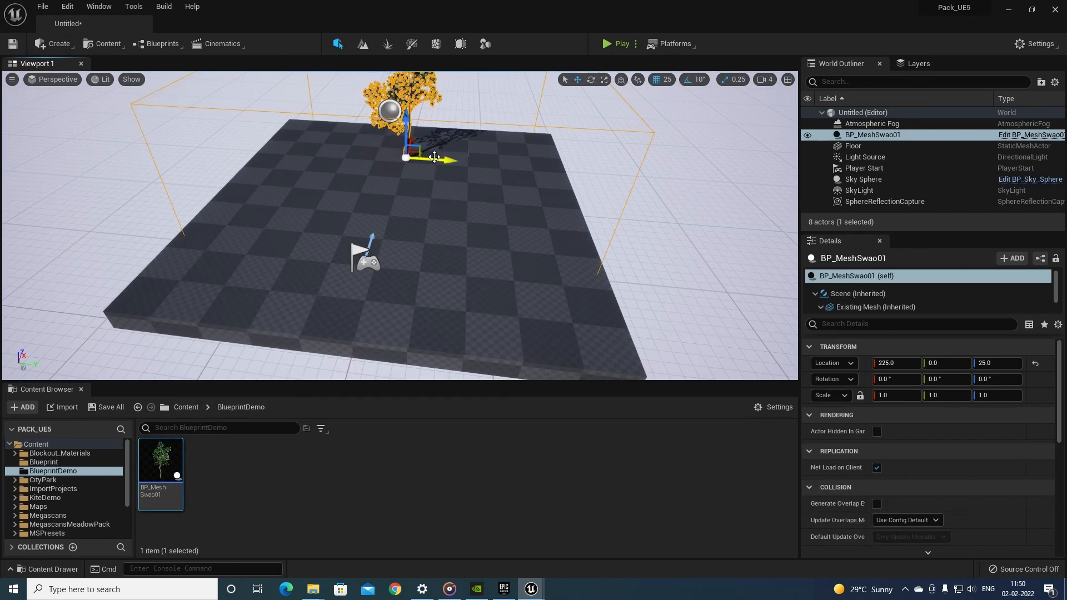
{"action": "scroll", "coordinate": [427, 176], "scroll_direction": "up", "scroll_amount": 3}
{"action": "middle_click_drag", "start_coordinate": [426, 176], "coordinate": [458, 164]}
{"action": "scroll", "coordinate": [426, 179], "scroll_direction": "up", "scroll_amount": 2}
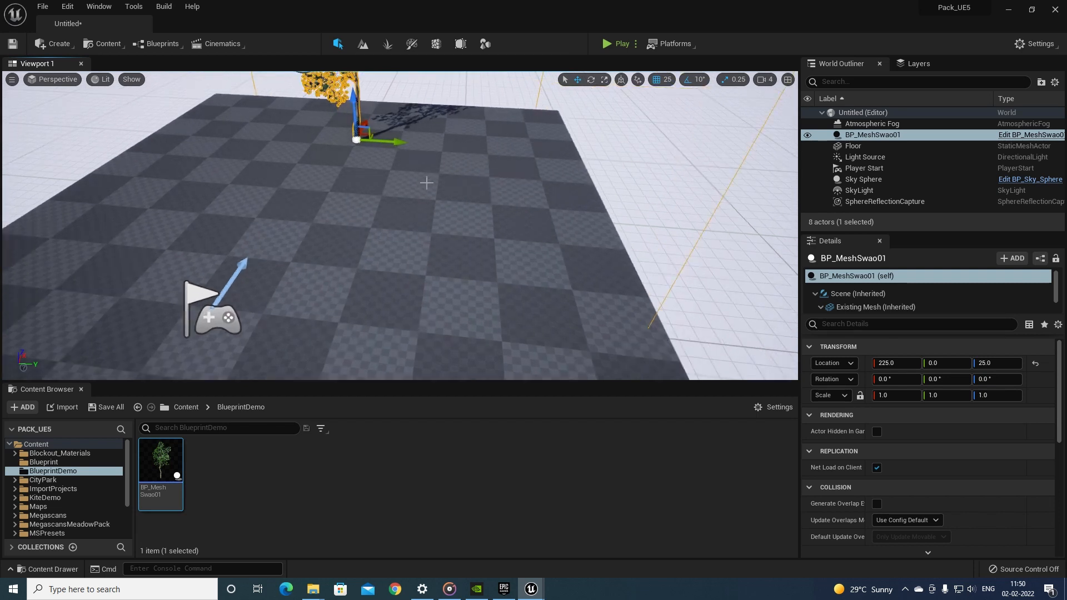
{"action": "key", "text": "e"}
{"action": "left_click_drag", "start_coordinate": [391, 164], "coordinate": [406, 436]}
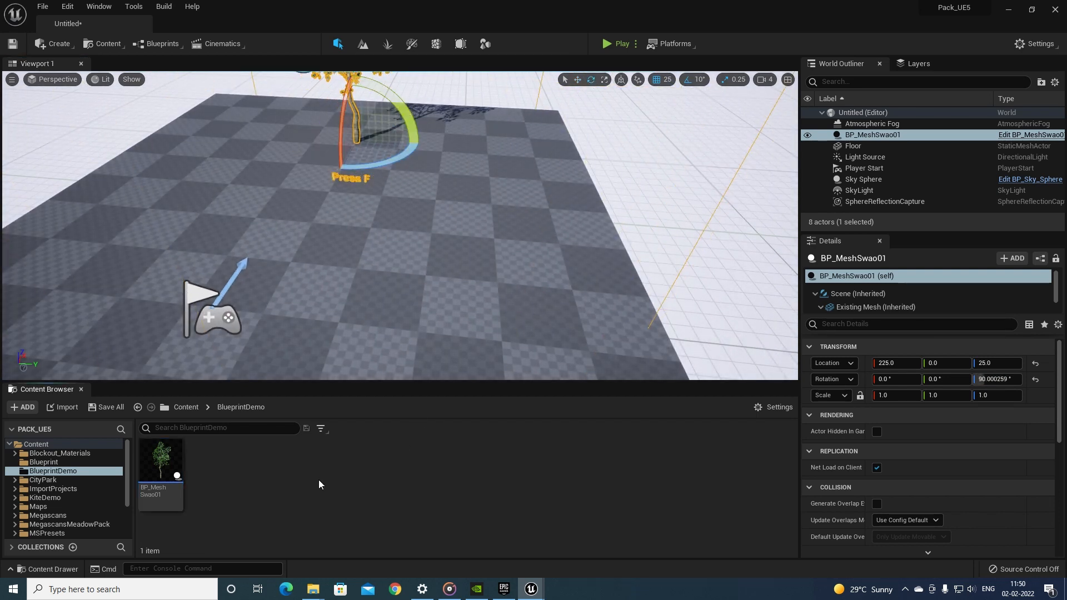
Reopen the BP_MeshSwao01 blueprint and add an On Component Begin Overlap event for the Box component.
{"action": "double_click", "coordinate": [157, 464]}
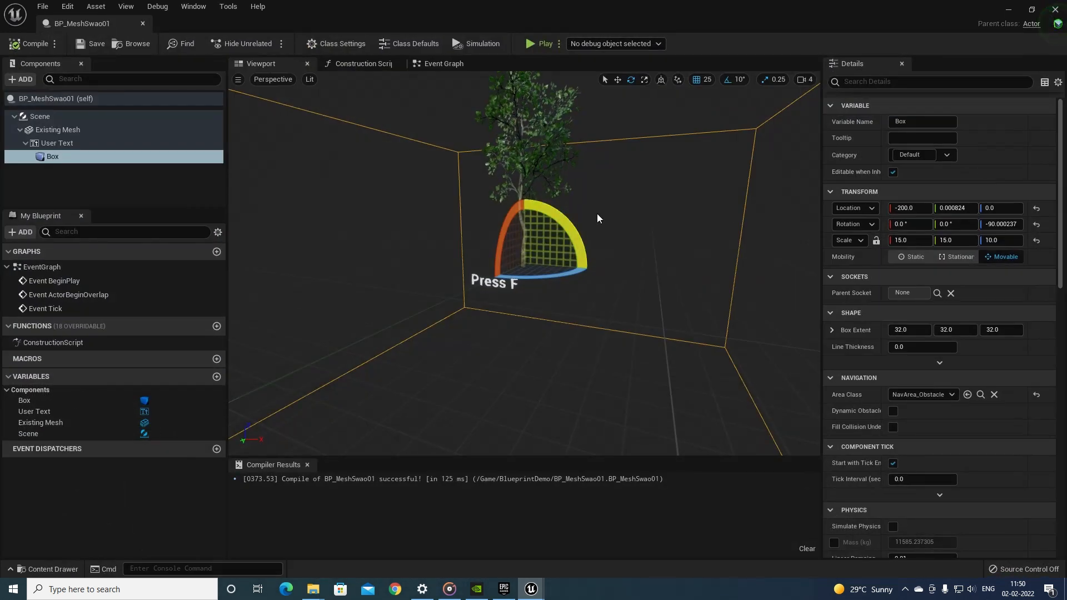
{"action": "scroll", "coordinate": [591, 230], "scroll_direction": "down", "scroll_amount": 2}
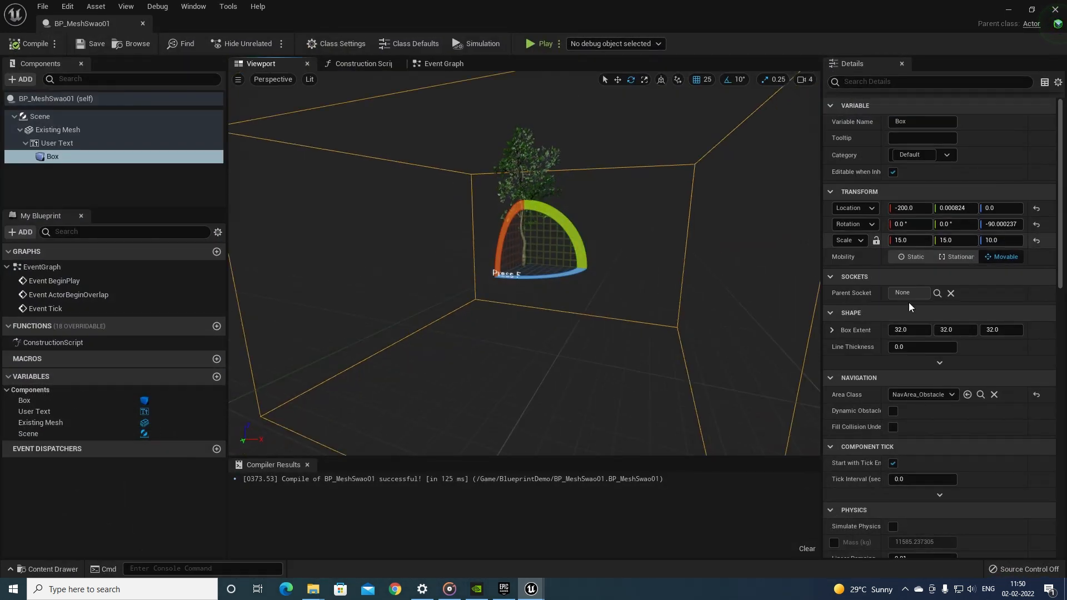
{"action": "scroll", "coordinate": [903, 365], "scroll_direction": "down", "scroll_amount": 2}
{"action": "scroll", "coordinate": [903, 364], "scroll_direction": "down", "scroll_amount": 15}
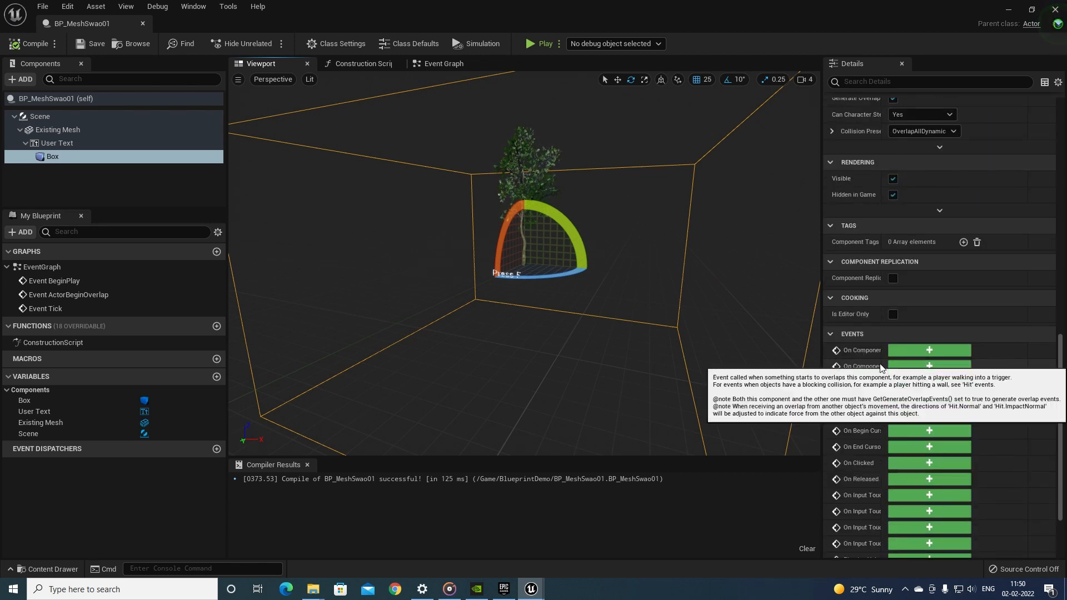
{"action": "left_click_drag", "start_coordinate": [885, 365], "coordinate": [891, 361]}
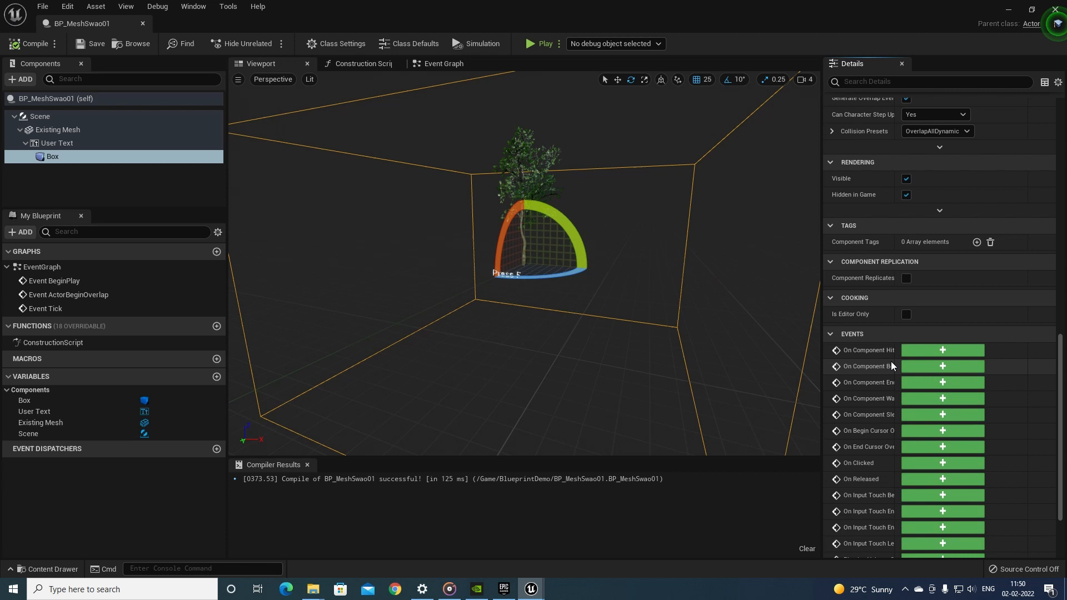
{"action": "left_click", "coordinate": [922, 366]}
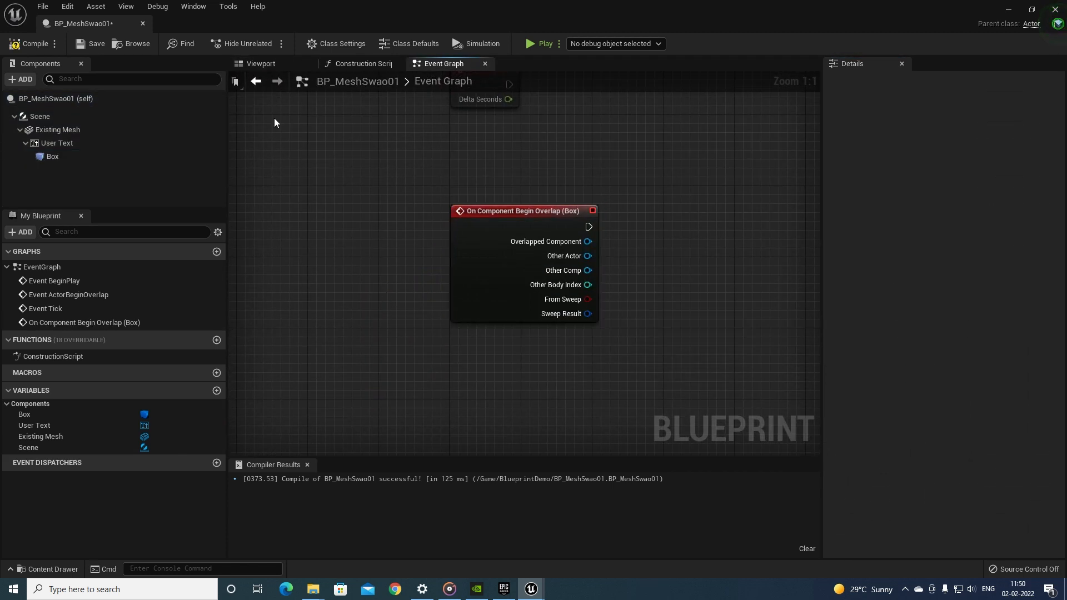
Add an On Component End Overlap event for the Box component to the event graph.
{"action": "left_click", "coordinate": [273, 64]}
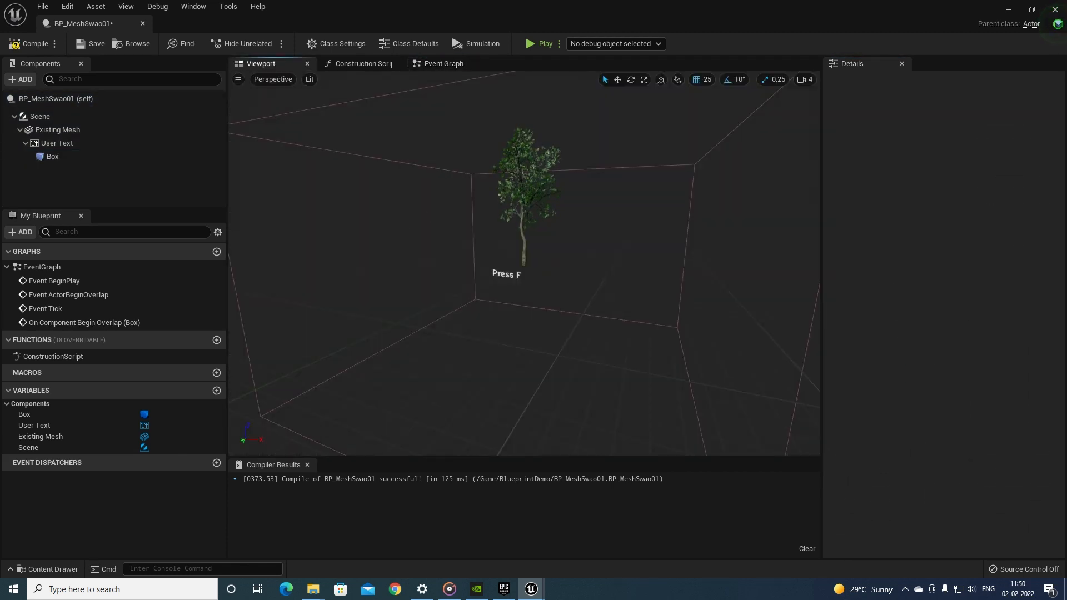
{"action": "left_click", "coordinate": [452, 171]}
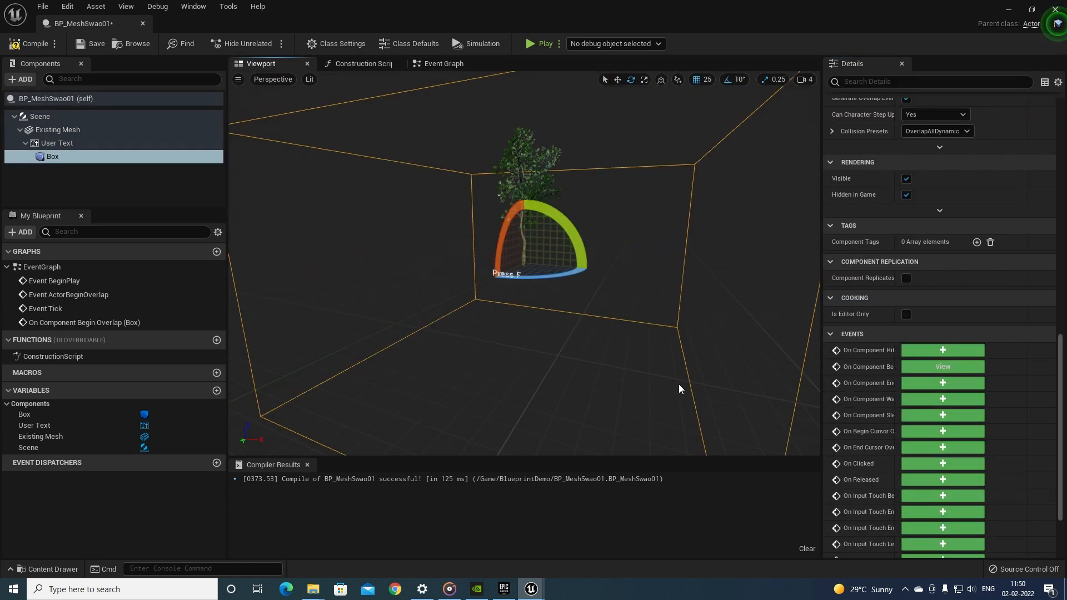
{"action": "left_click", "coordinate": [920, 381]}
{"action": "scroll", "coordinate": [433, 333], "scroll_direction": "down", "scroll_amount": 6}
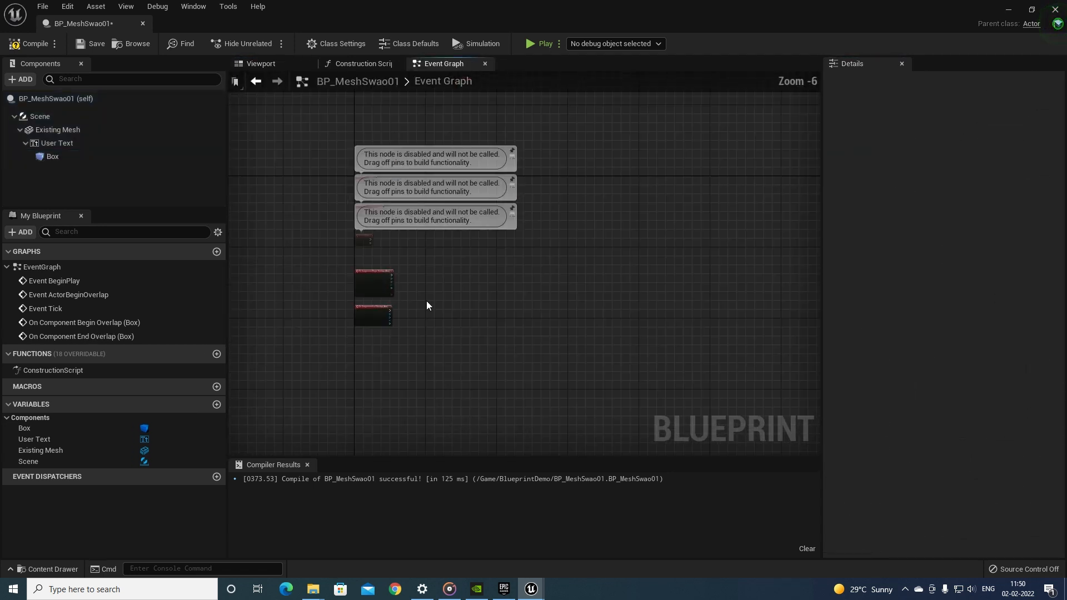
{"action": "scroll", "coordinate": [372, 281], "scroll_direction": "up", "scroll_amount": 5}
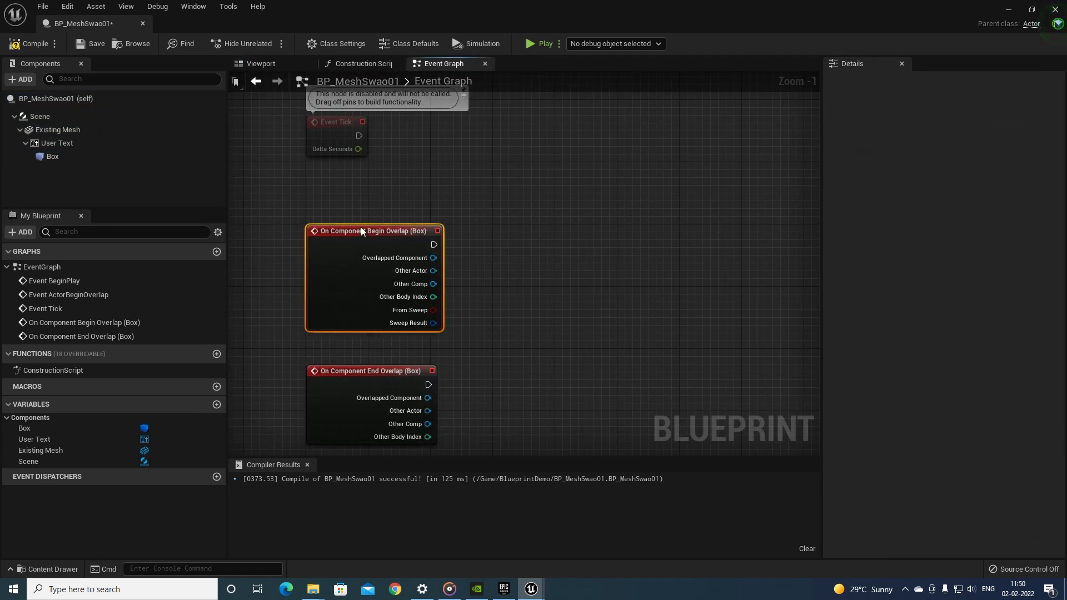
{"action": "scroll", "coordinate": [370, 242], "scroll_direction": "down", "scroll_amount": 3}
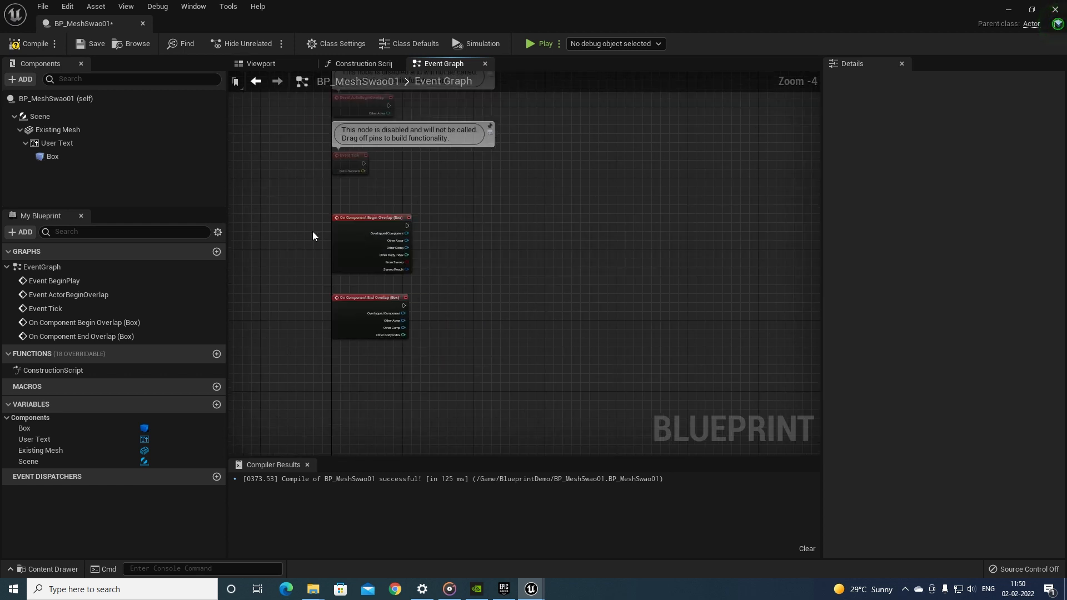
{"action": "scroll", "coordinate": [313, 231], "scroll_direction": "up", "scroll_amount": 2}
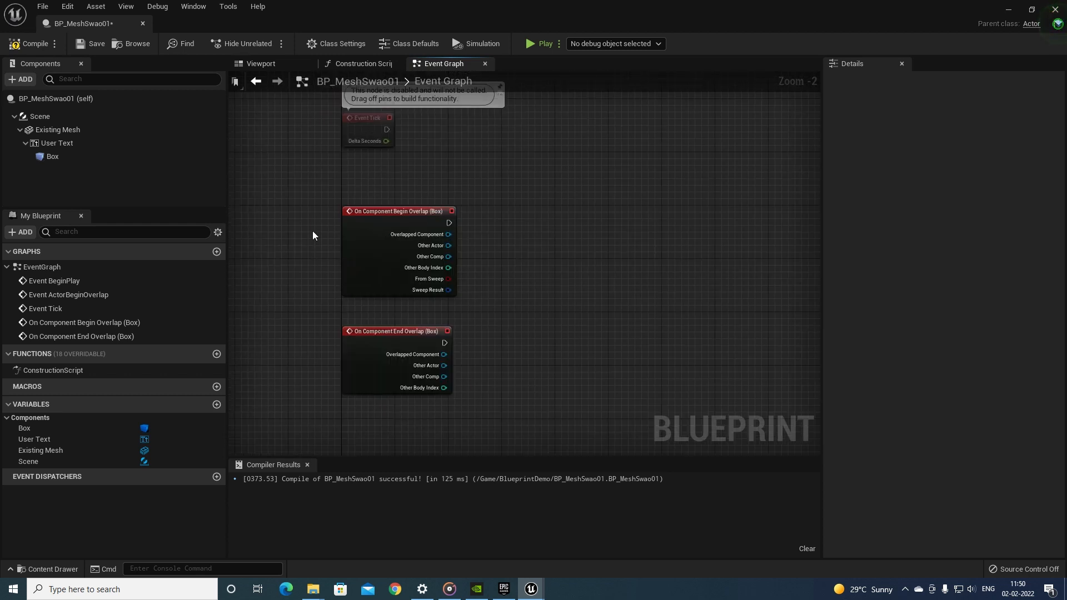